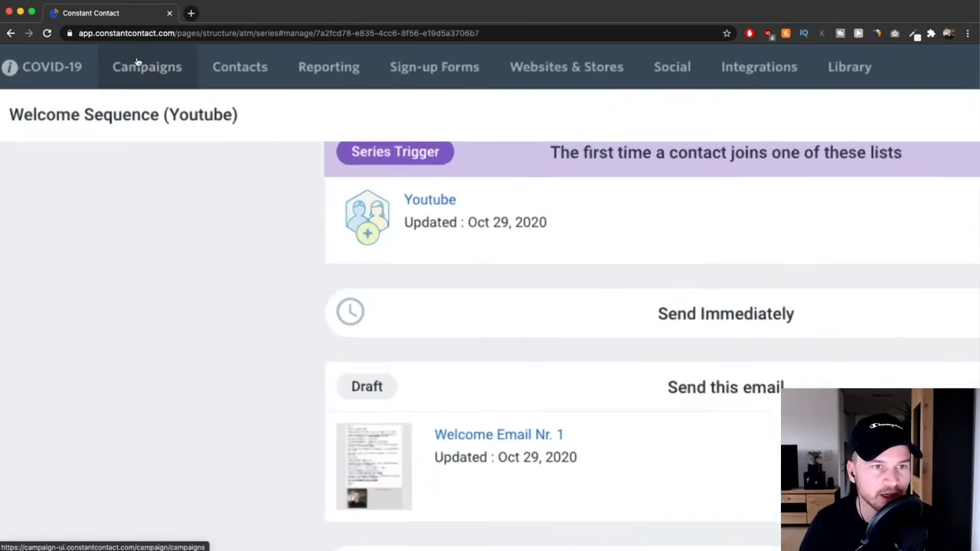
Create a new campaign of the Email type from the campaigns overview.
click(141, 60)
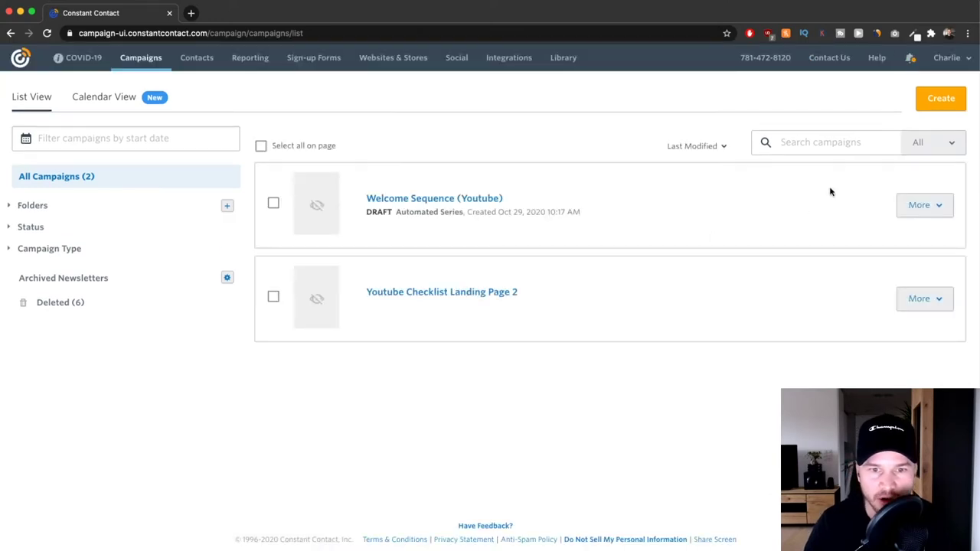
click(942, 99)
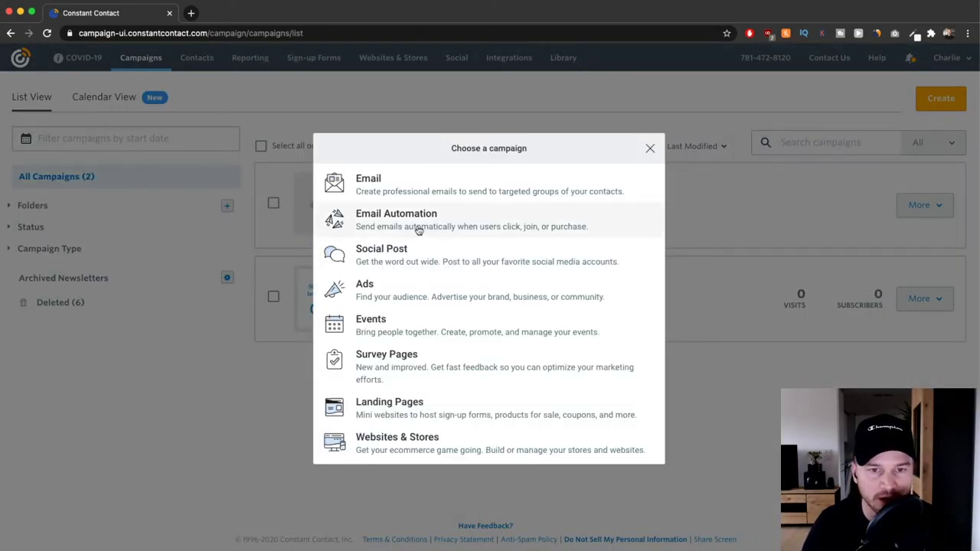
scroll(417, 225, up, 3)
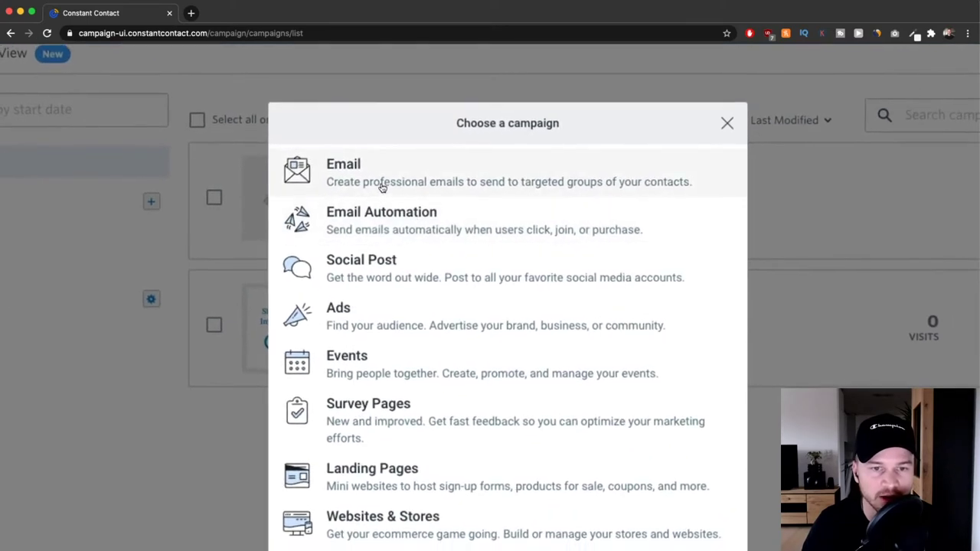
scroll(395, 184, down, 3)
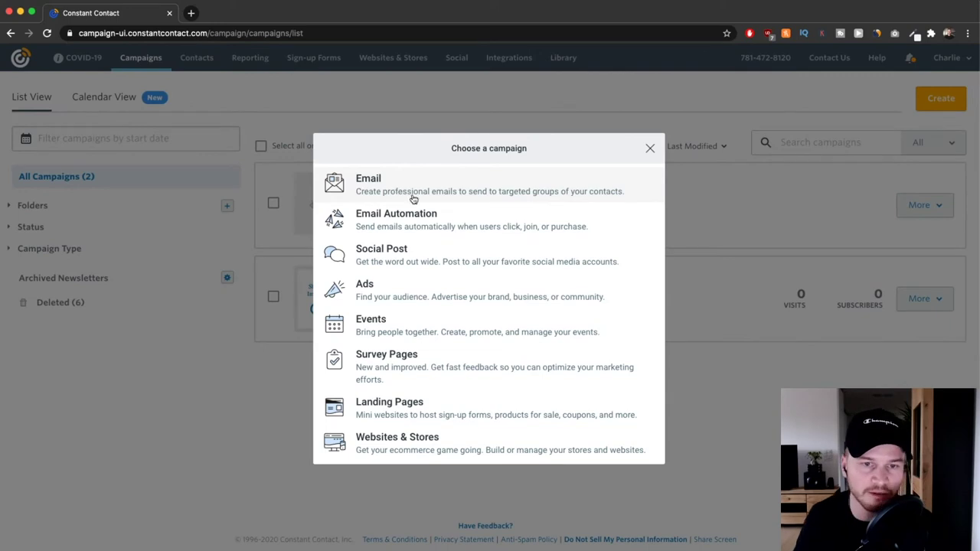
click(409, 192)
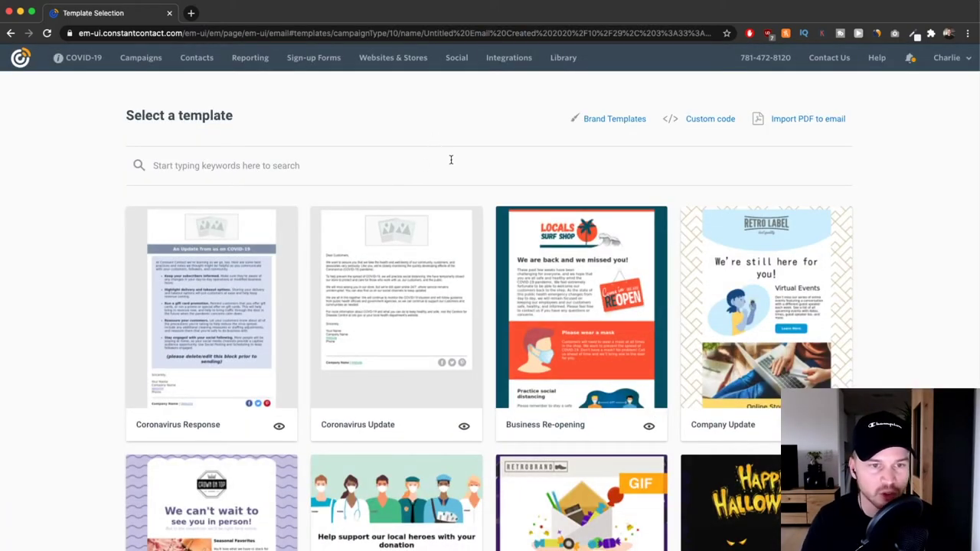
Search the email templates for "discount".
scroll(804, 234, down, 3)
scroll(360, 324, up, 3)
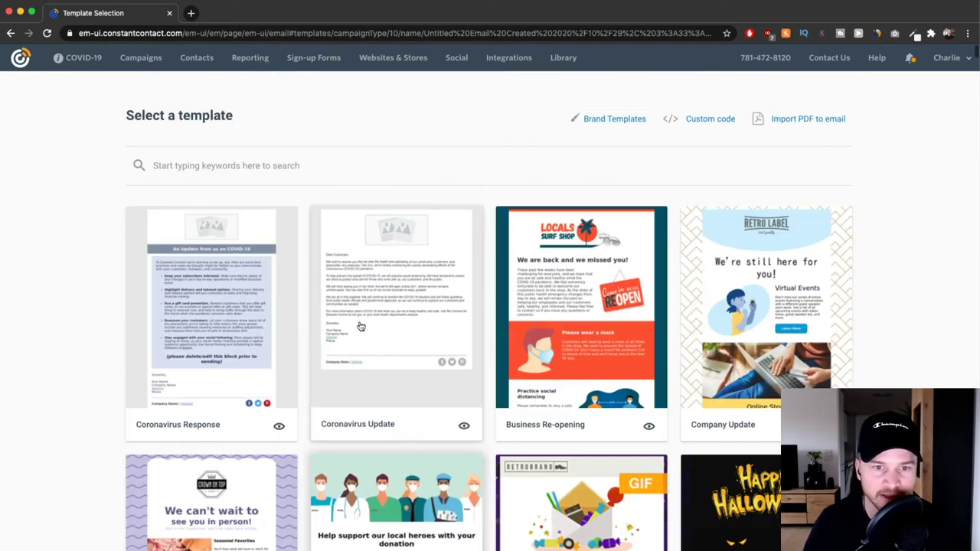
click(234, 166)
text(disco)
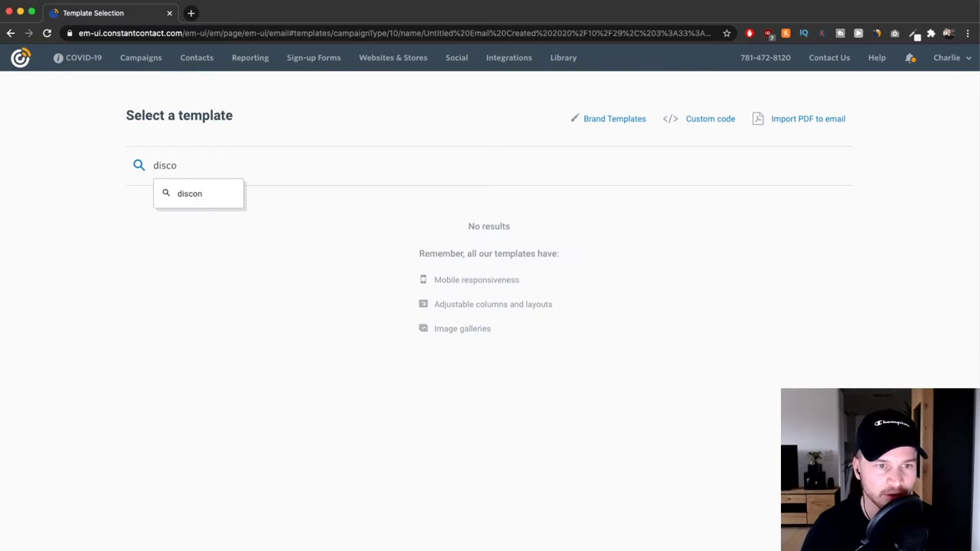
text(nuunt)
key(Return)
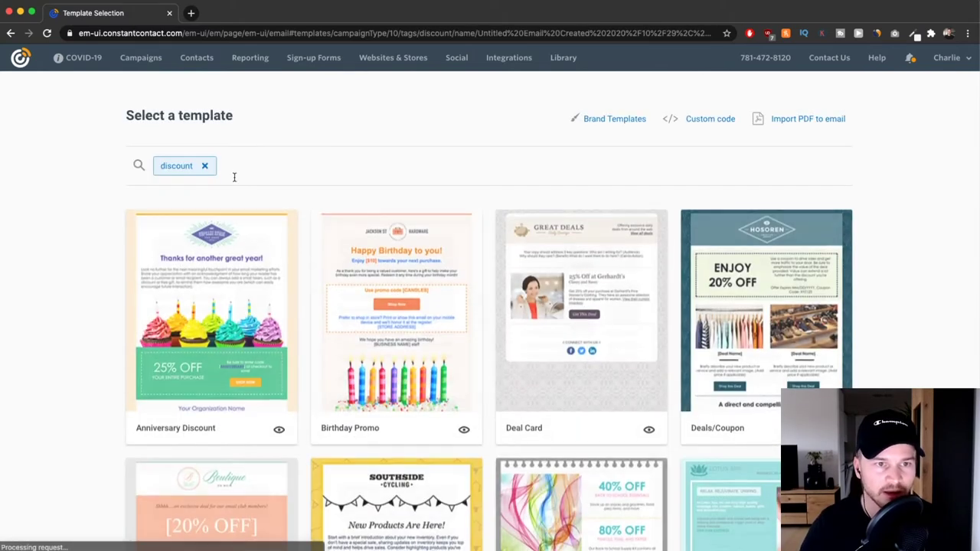
Browse the discount templates and start the email from the Anniversary Discount template.
scroll(422, 359, down, 6)
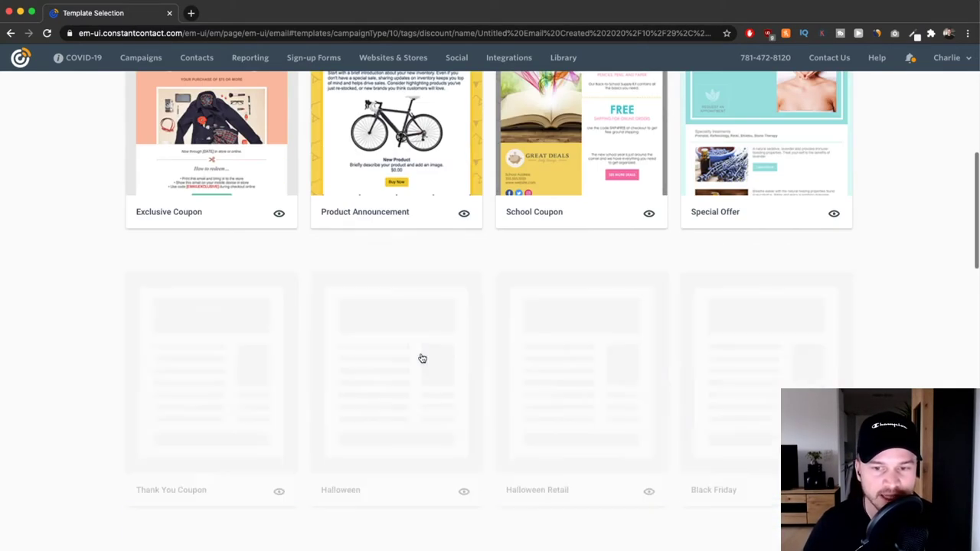
scroll(422, 358, down, 3)
scroll(414, 349, up, 10)
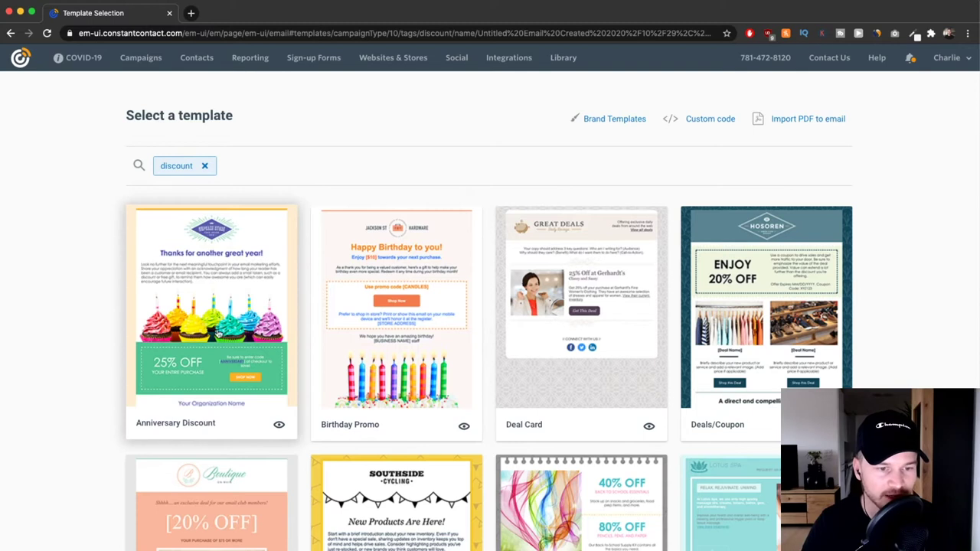
scroll(199, 396, down, 2)
scroll(207, 294, up, 2)
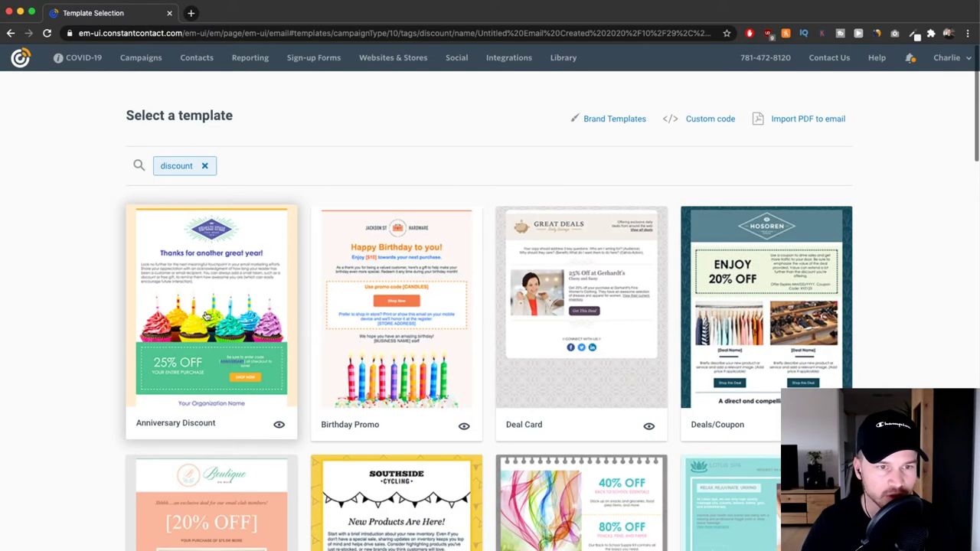
click(223, 289)
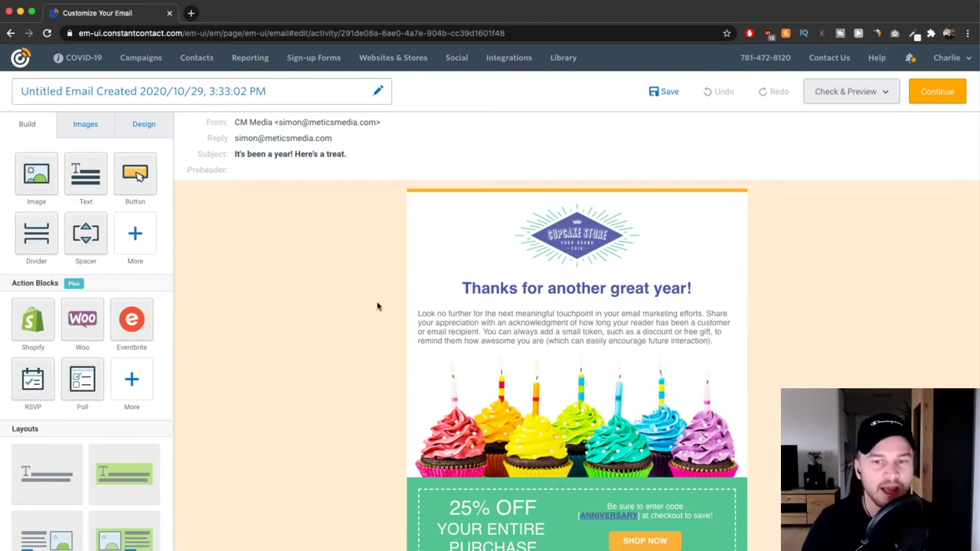
Inspect the editing options of the cupcake store logo image in the email header.
scroll(398, 295, down, 2)
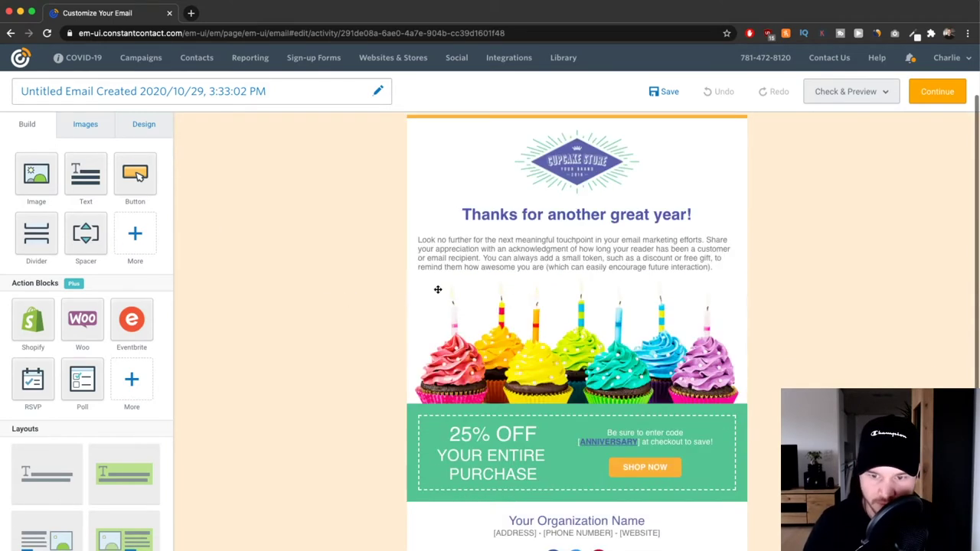
click(601, 173)
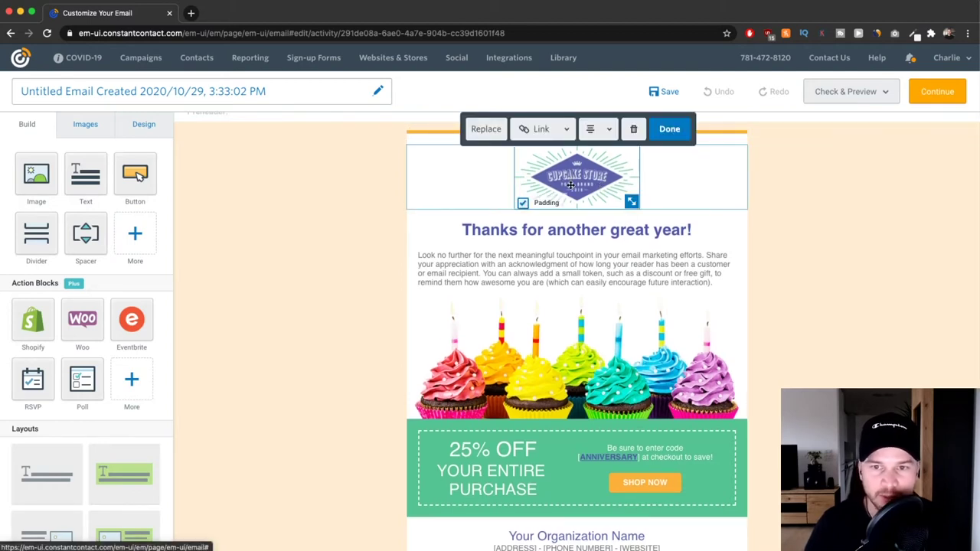
click(836, 280)
Replace the headline "Thanks for another great year!" with "Hello".
click(521, 228)
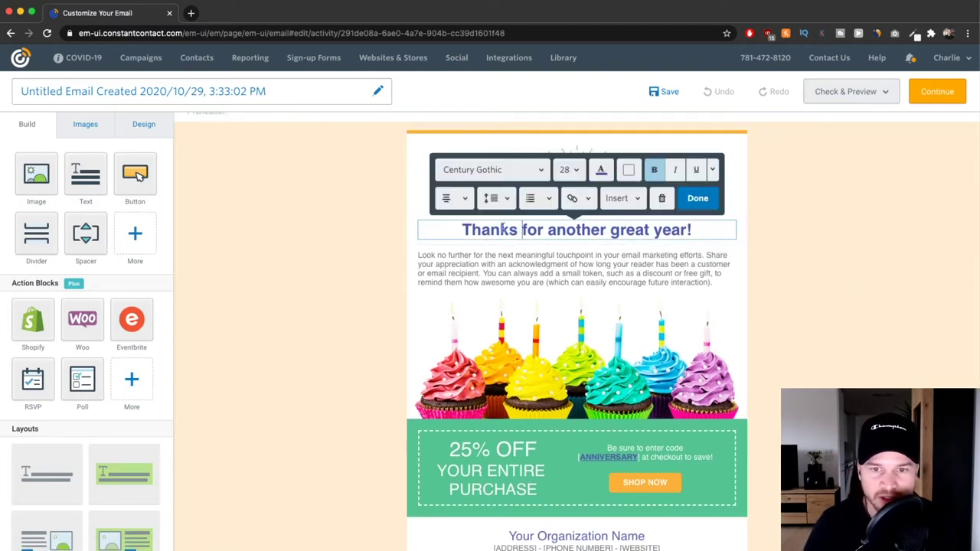
drag(461, 230, 695, 233)
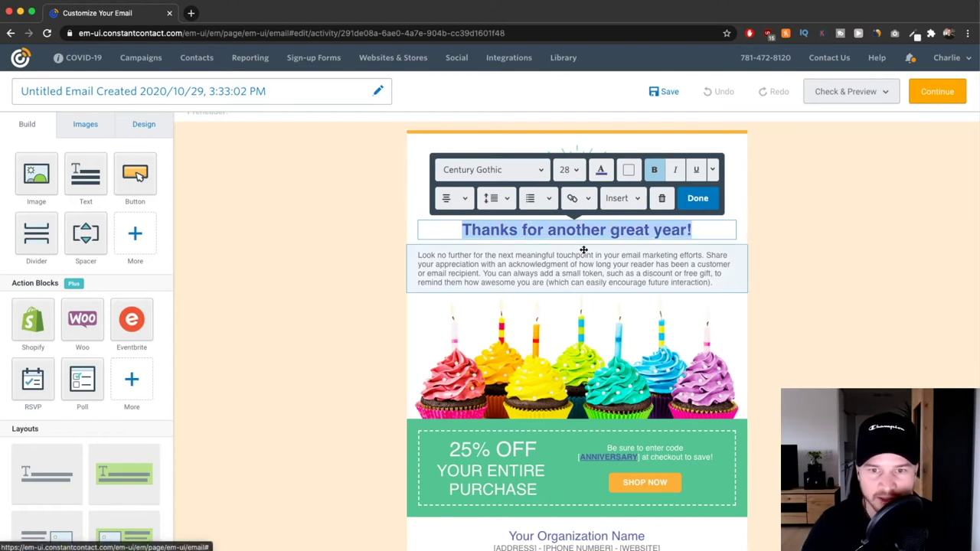
text(Hlel)
key(BackSpace)
key(BackSpace)
key(BackSpace)
text(ello)
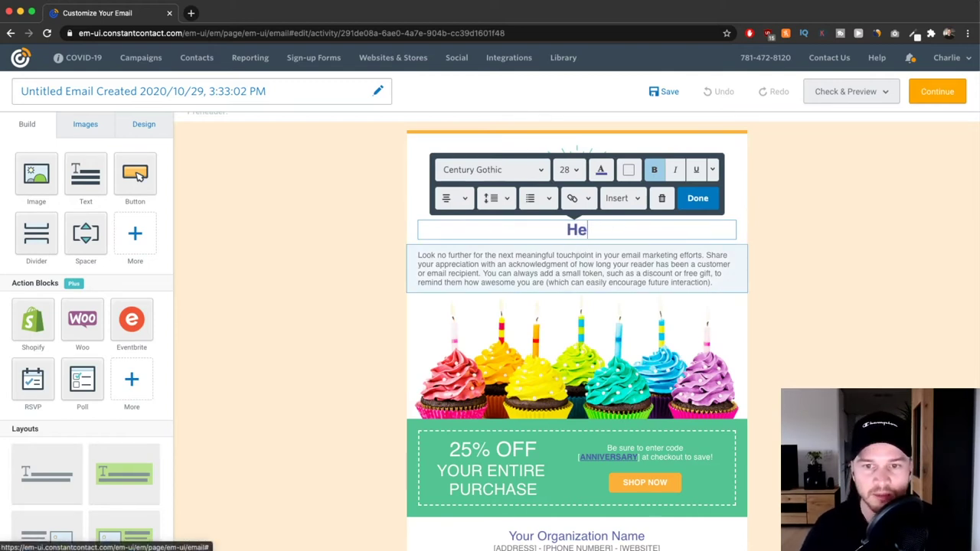
click(877, 366)
Add a spacer and a divider between the intro paragraph and the cupcake picture.
scroll(568, 331, down, 5)
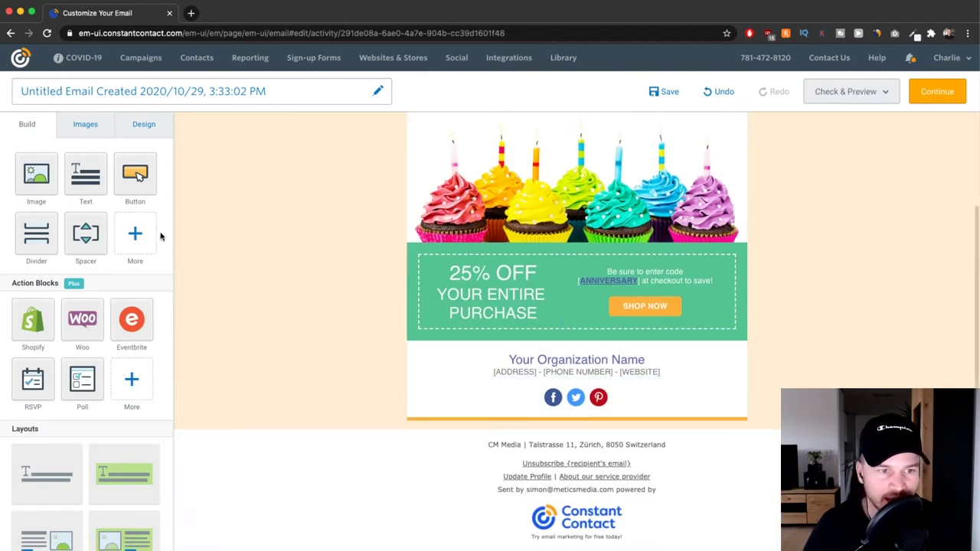
scroll(84, 244, down, 3)
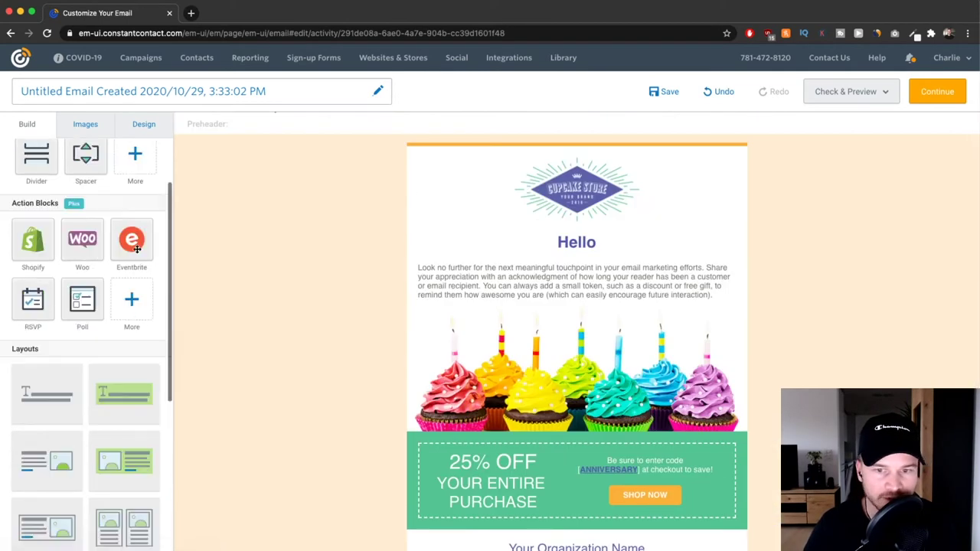
scroll(86, 238, up, 3)
drag(87, 234, 580, 310)
drag(31, 230, 579, 308)
drag(138, 174, 276, 230)
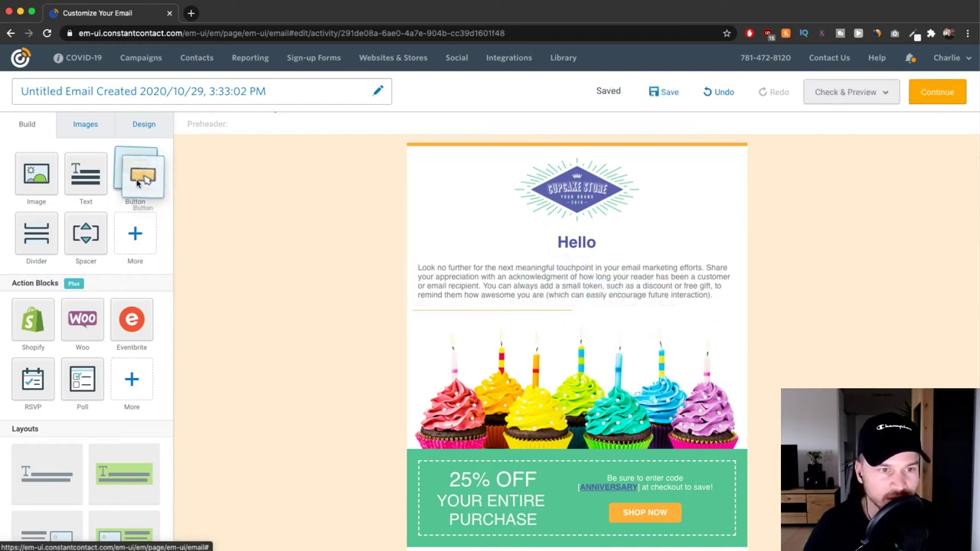
Insert the bordered two-column layout with images above text between the green 25% OFF banner and the organization name footer.
scroll(119, 277, down, 5)
scroll(90, 271, down, 4)
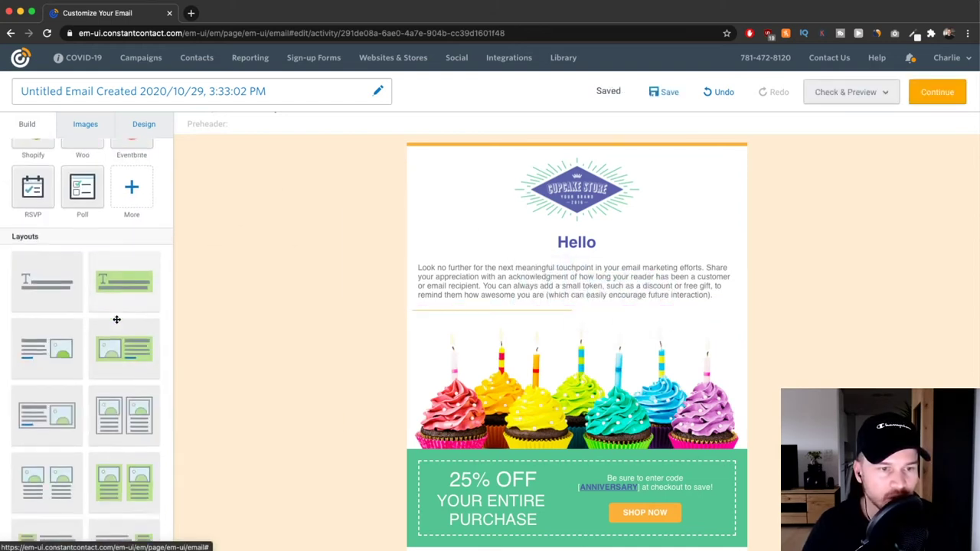
scroll(553, 352, down, 5)
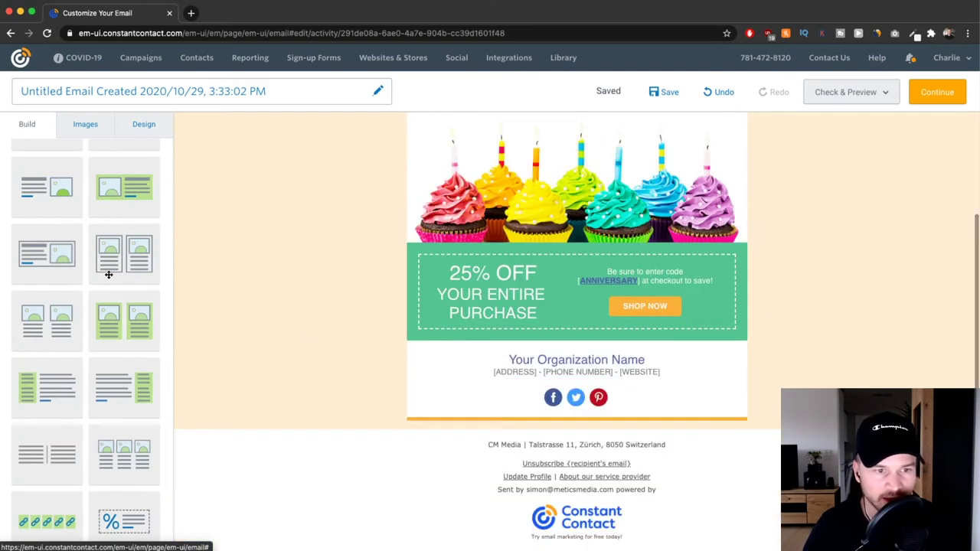
drag(131, 256, 552, 342)
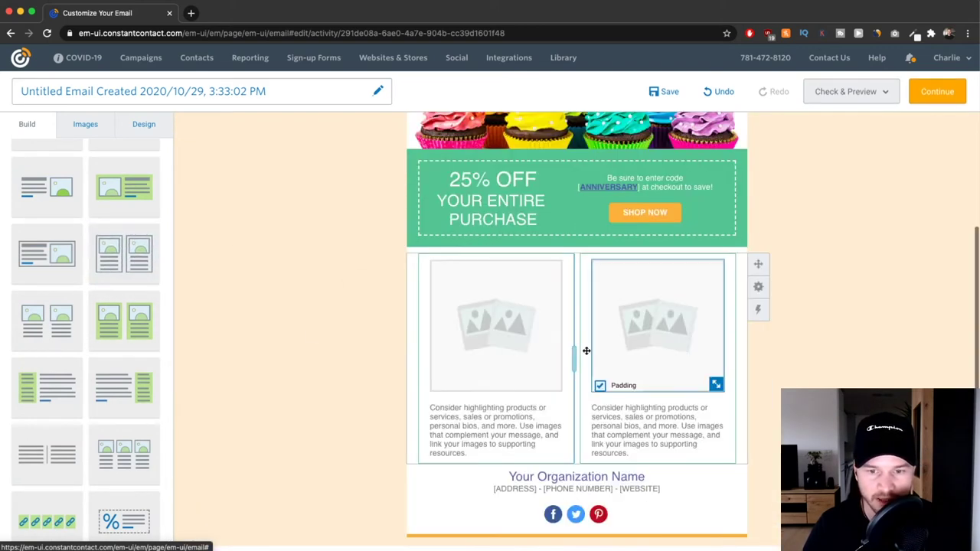
scroll(102, 338, down, 1)
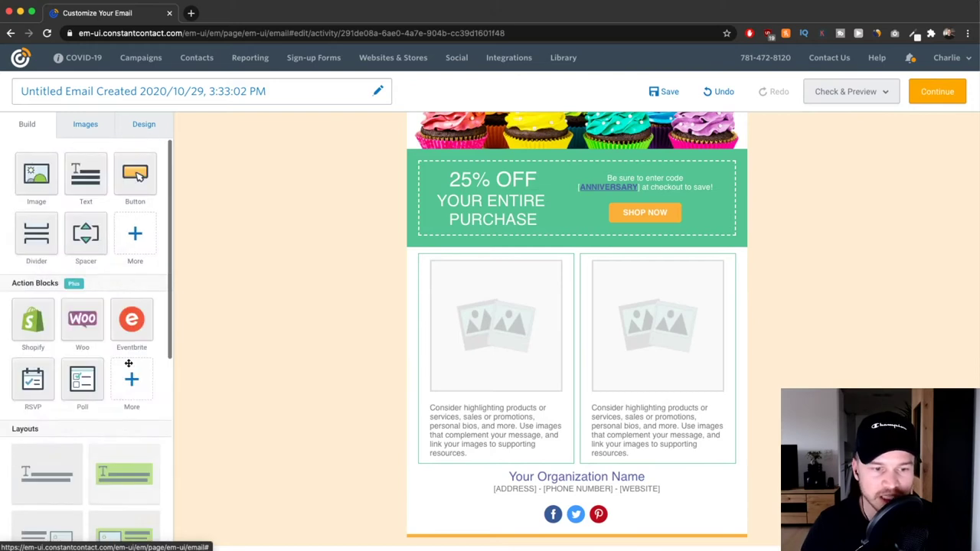
Open the email settings, review the subject and From Name fields, and close them without changes.
scroll(317, 339, up, 6)
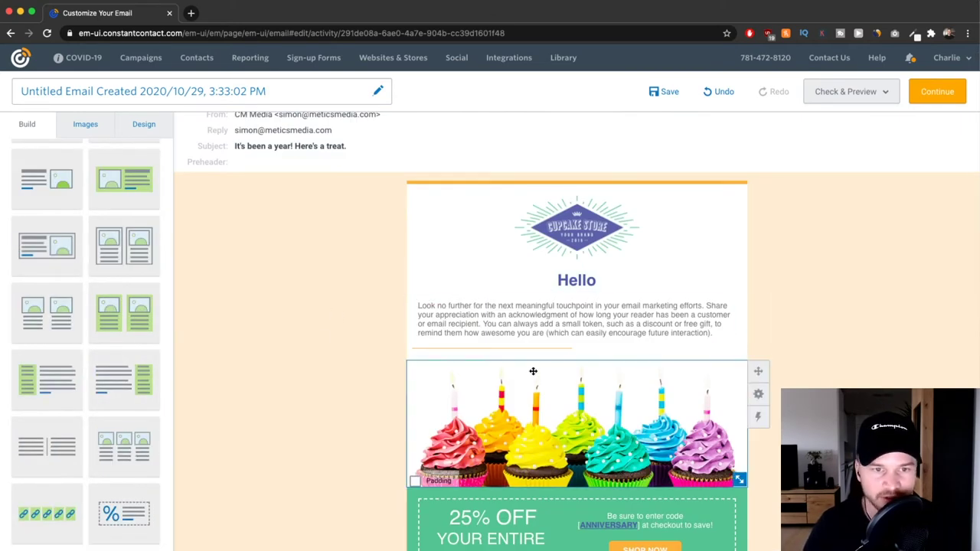
scroll(291, 176, up, 1)
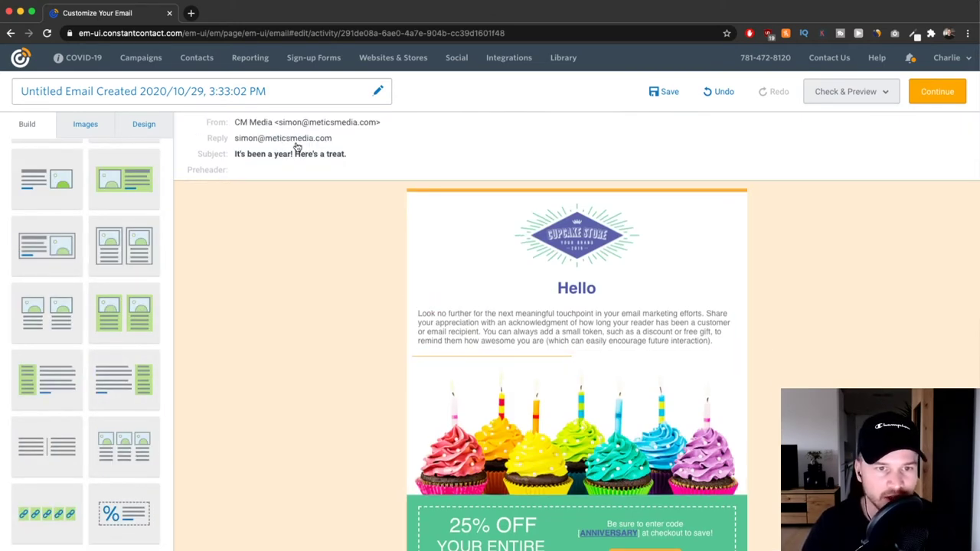
click(300, 150)
click(298, 241)
click(121, 239)
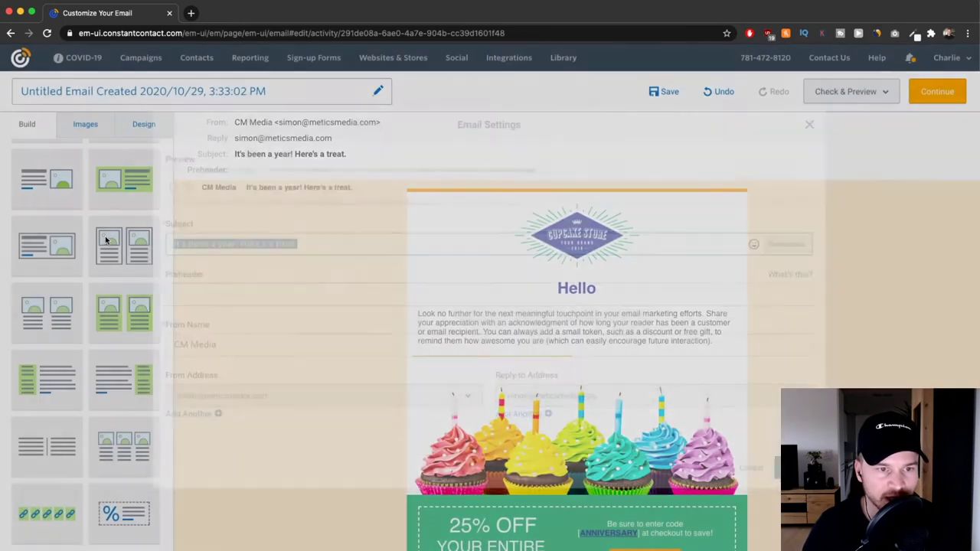
click(277, 144)
click(220, 241)
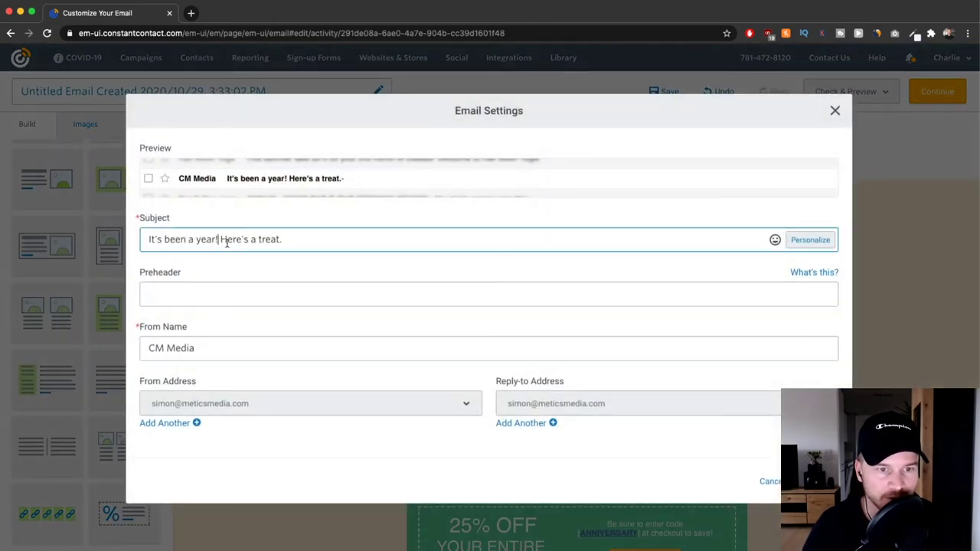
double_click(178, 351)
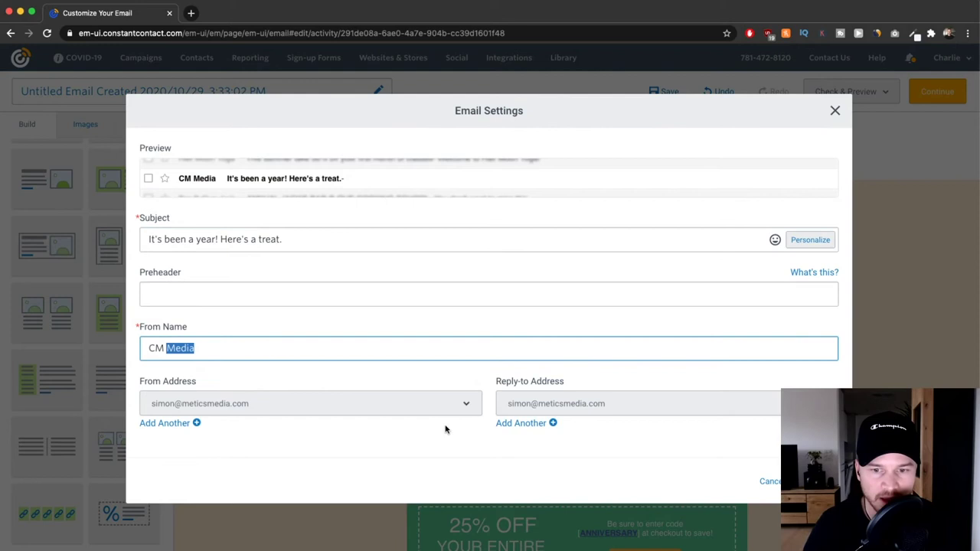
click(834, 113)
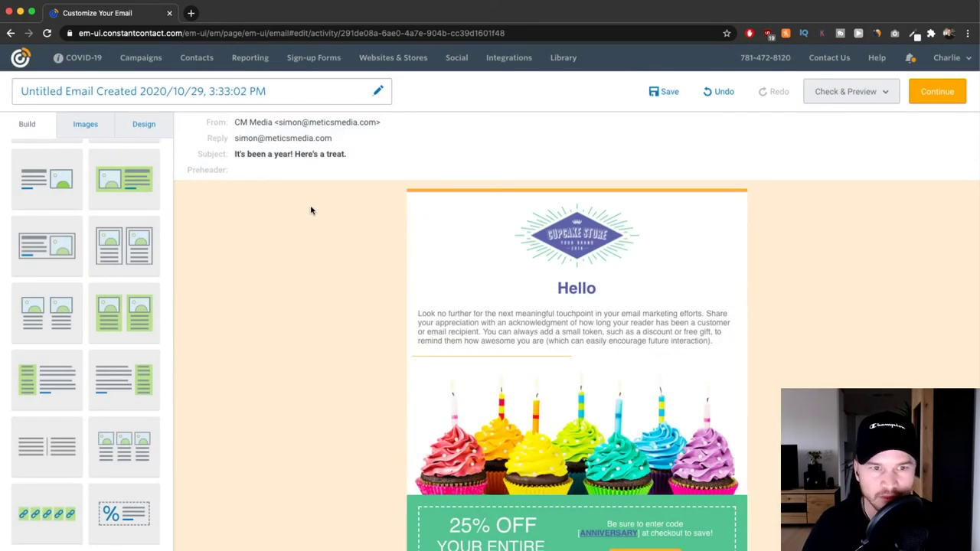
View the Send test preview of the email and close it without sending.
click(858, 92)
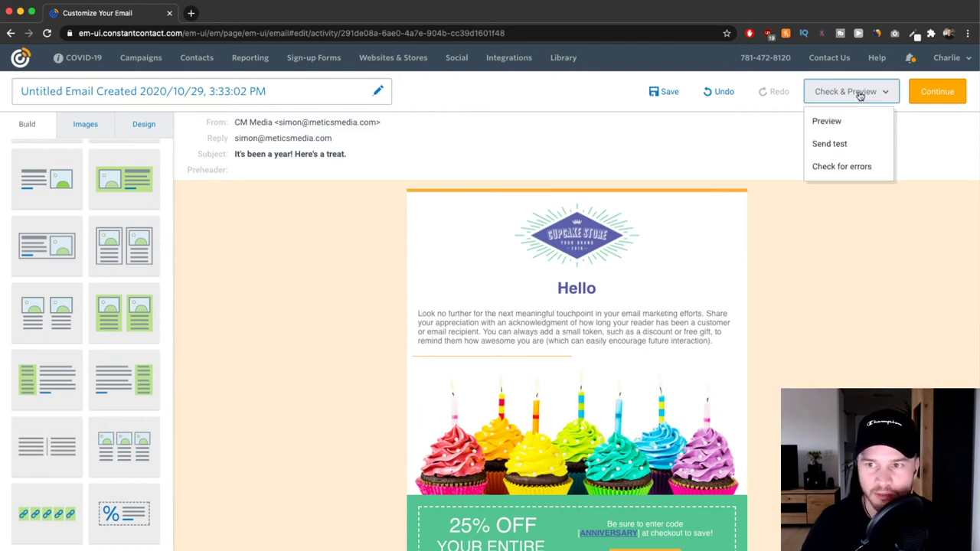
click(855, 146)
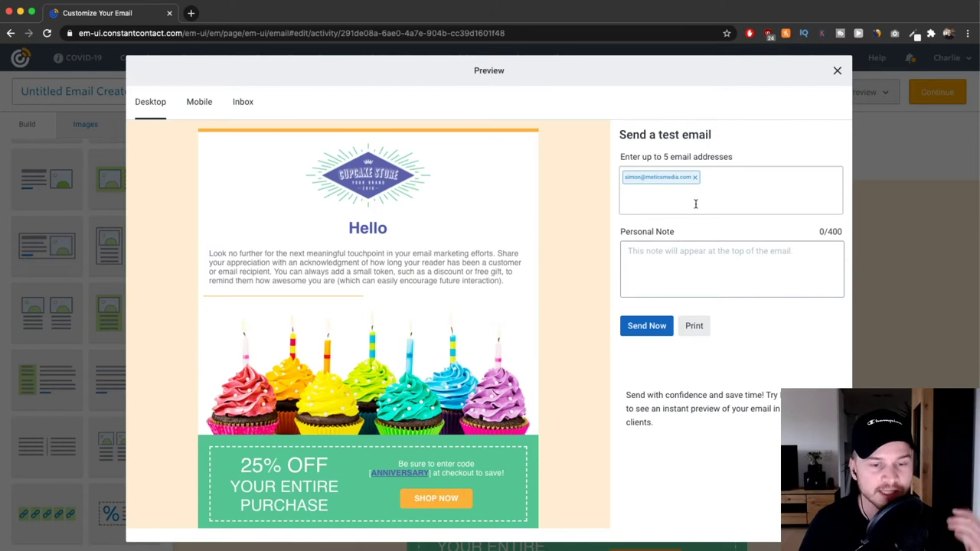
click(836, 70)
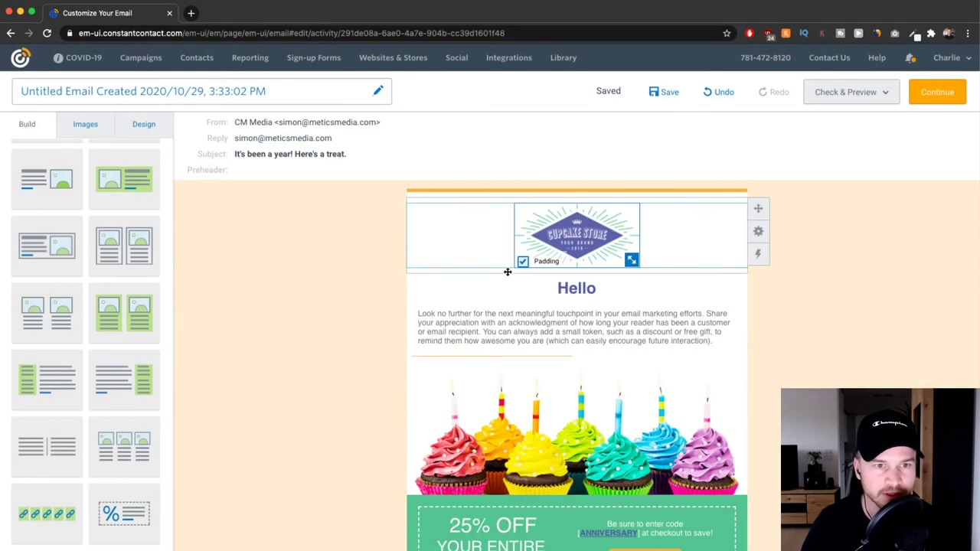
Rename the email campaign to "Discount October" and save the new name.
click(249, 95)
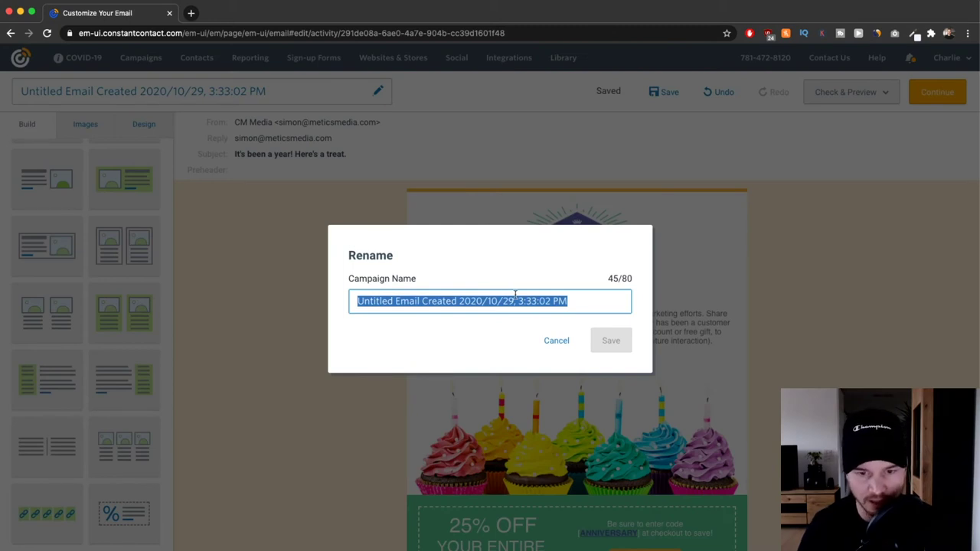
text(Discoun)
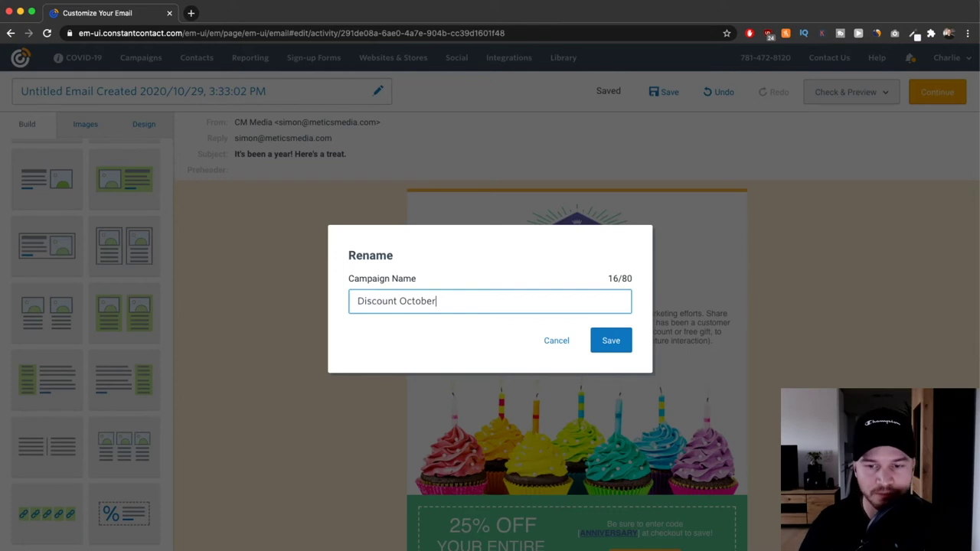
text(t October)
click(592, 339)
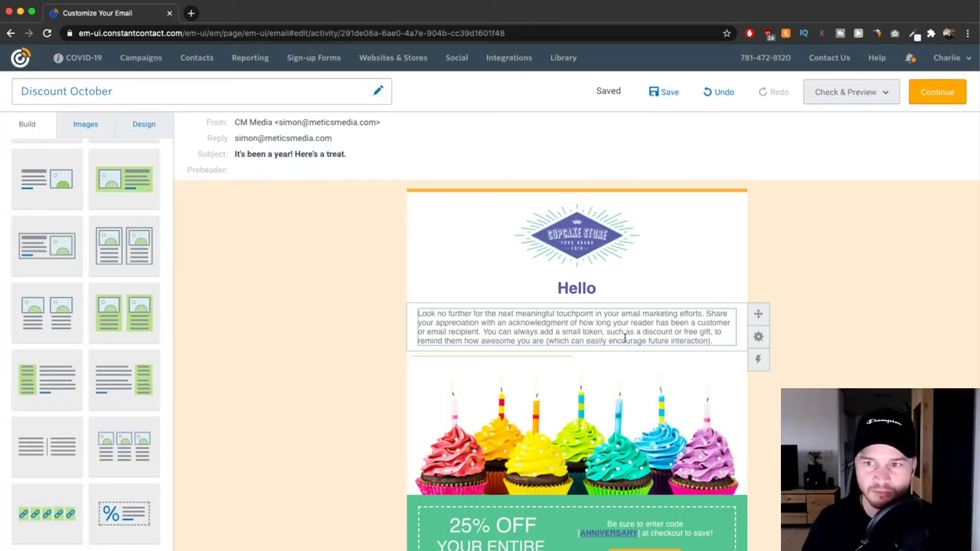
Continue from the finished email design to scheduling and select the Youtube email list as recipients.
scroll(721, 234, down, 6)
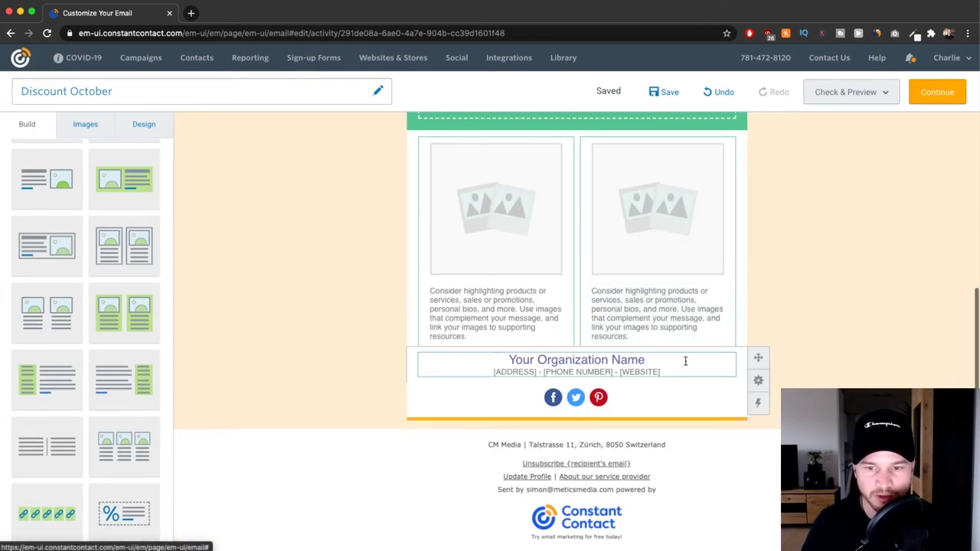
scroll(886, 135, up, 6)
scroll(842, 214, up, 2)
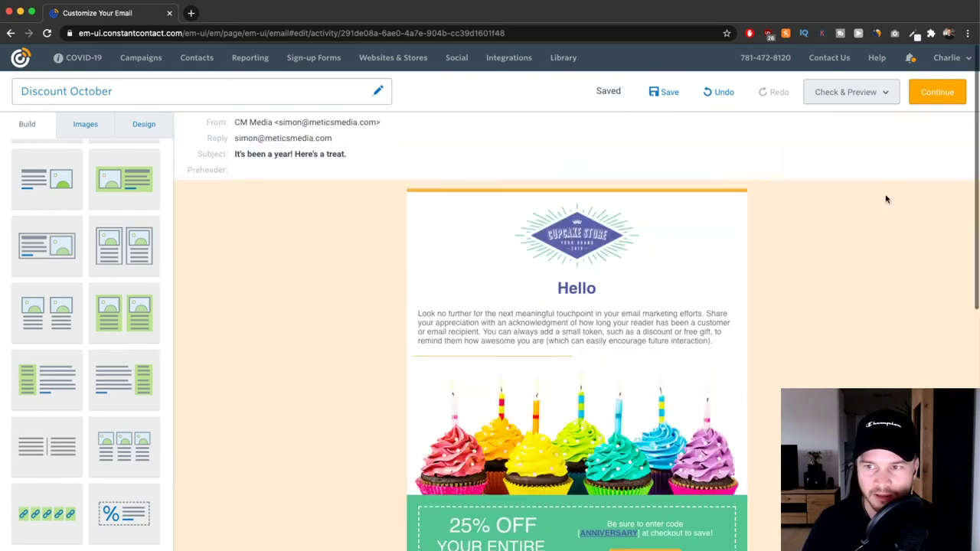
click(934, 94)
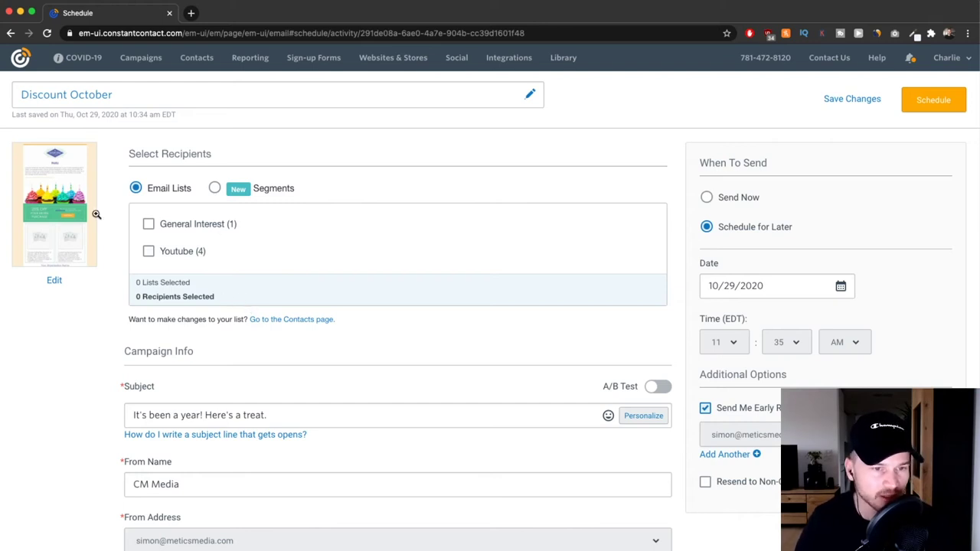
scroll(153, 235, up, 5)
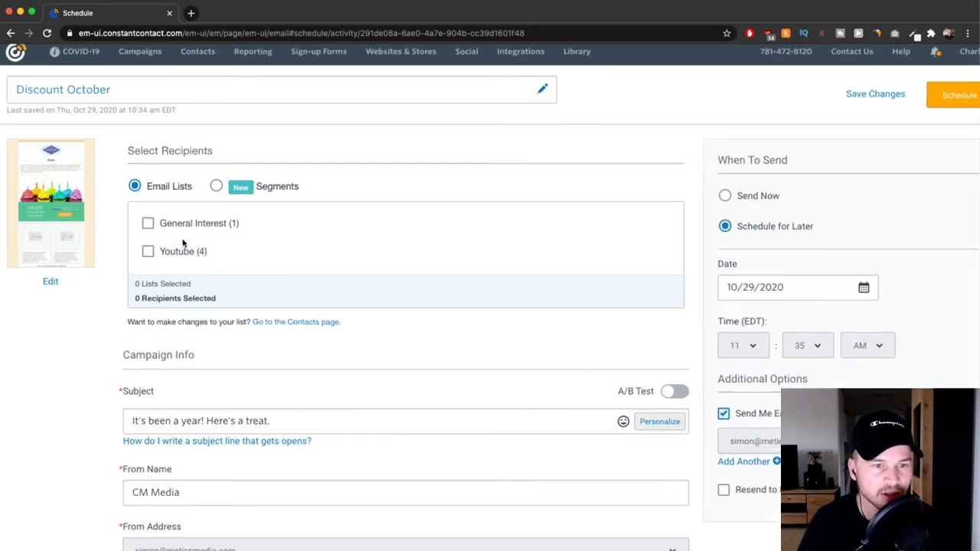
scroll(156, 223, down, 5)
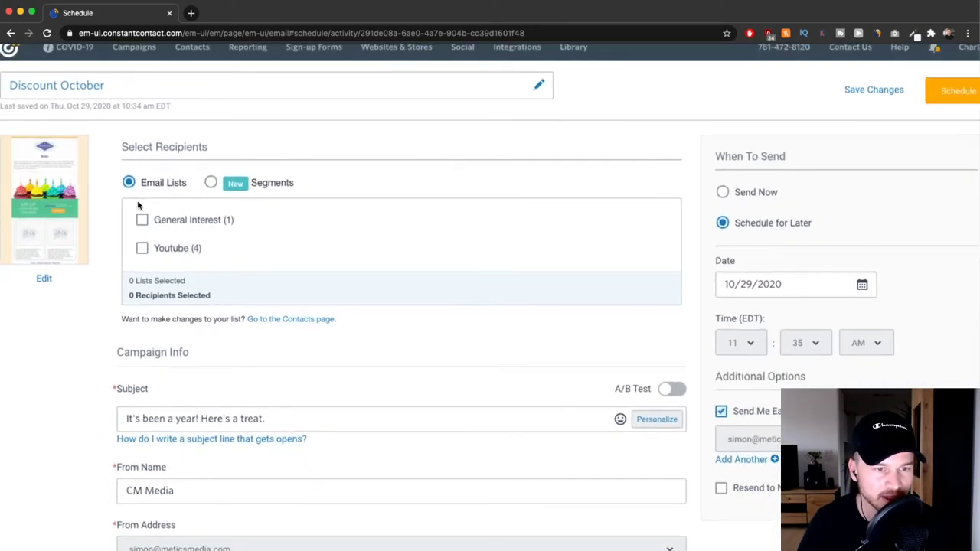
click(149, 252)
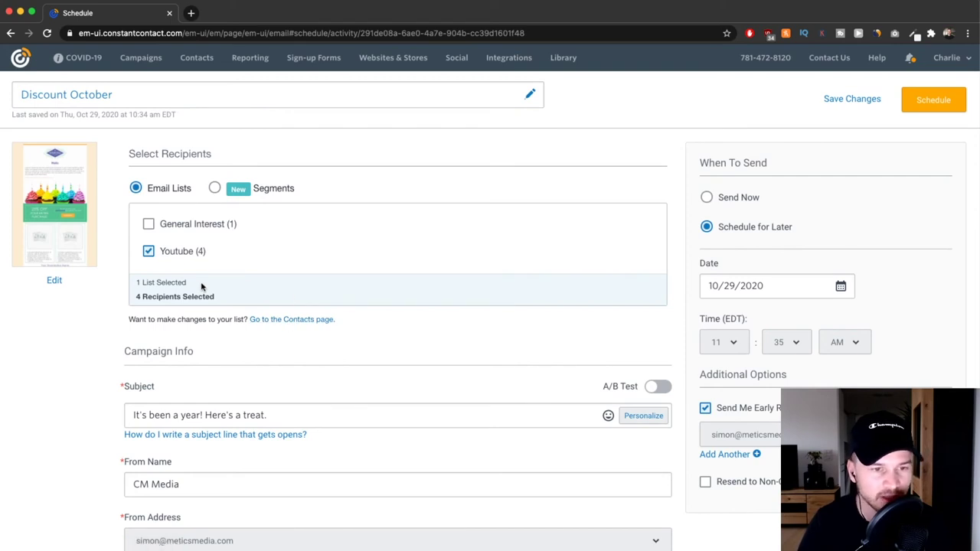
Check the campaign info and schedule the email for later, on 10/29/2020 at 11:35 AM EDT.
scroll(184, 237, down, 3)
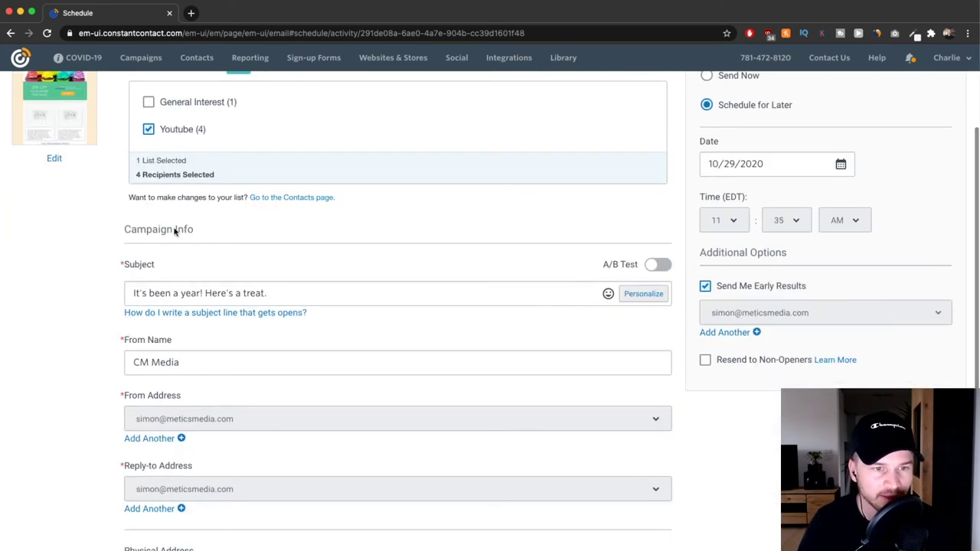
scroll(161, 293, down, 2)
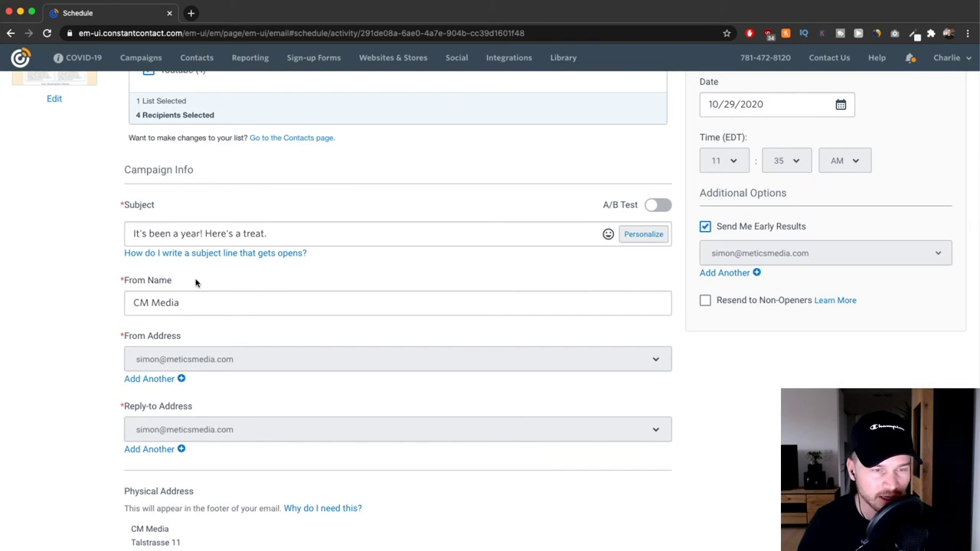
scroll(184, 321, down, 2)
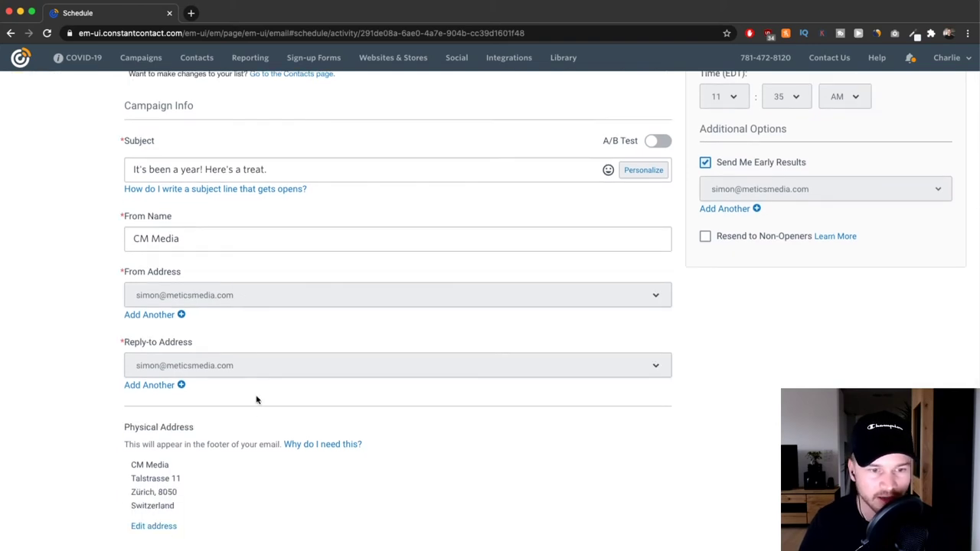
scroll(252, 424, up, 7)
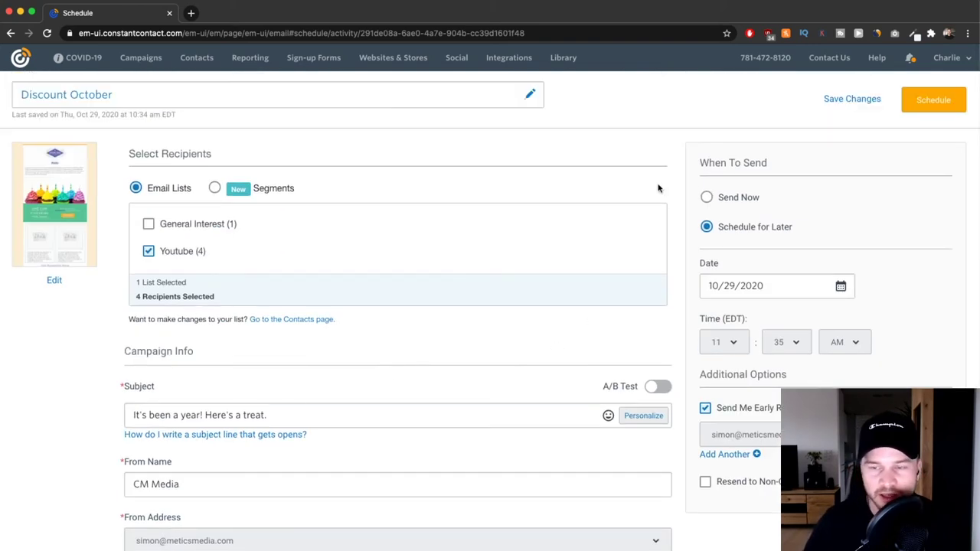
click(707, 198)
click(707, 227)
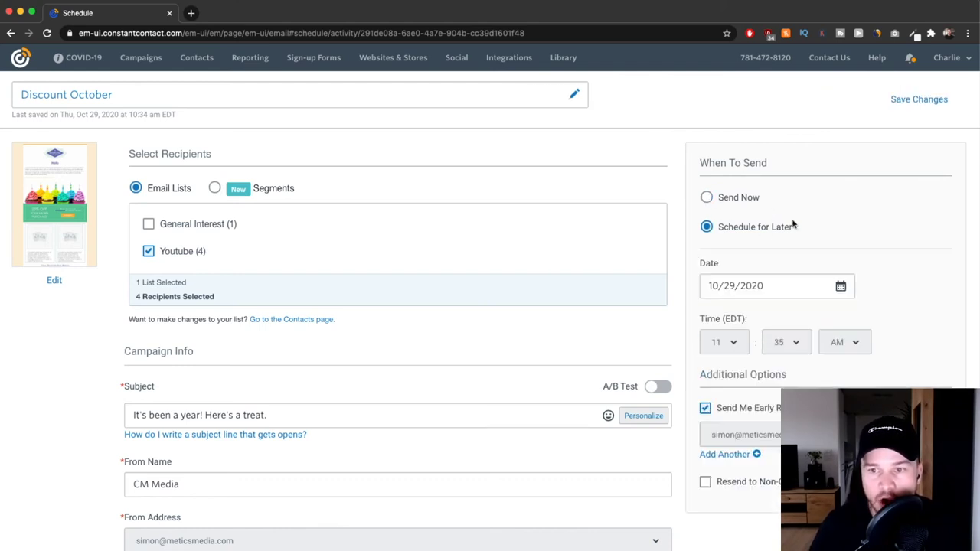
scroll(758, 274, down, 4)
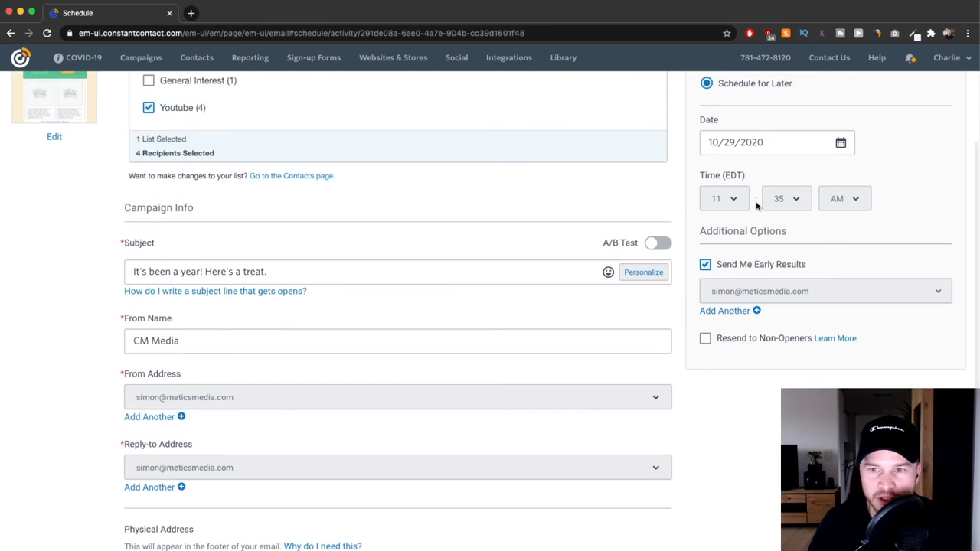
scroll(777, 182, up, 1)
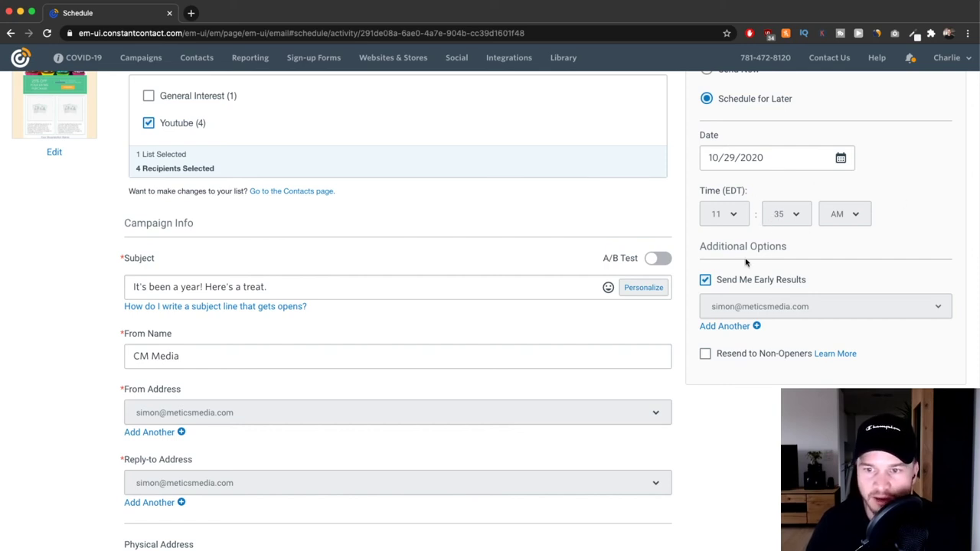
scroll(625, 243, up, 3)
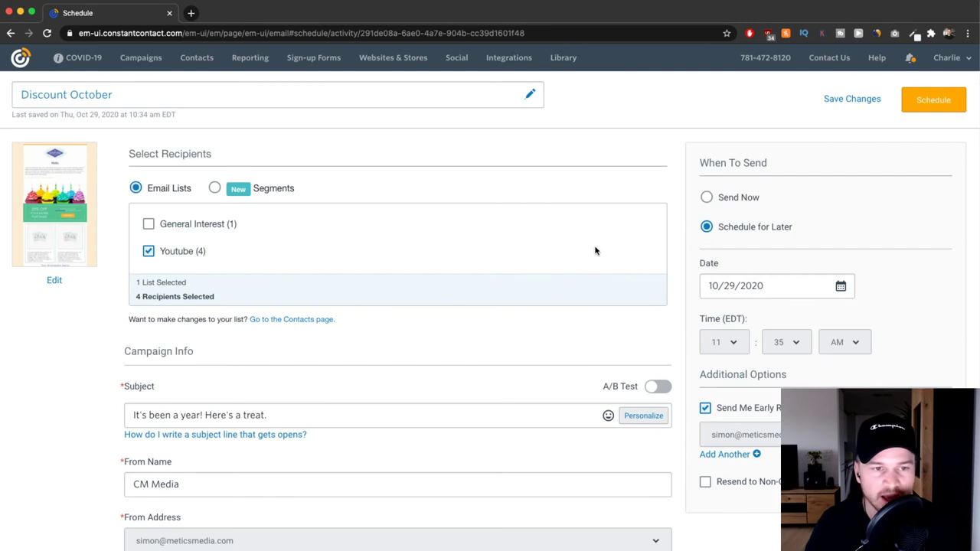
click(915, 100)
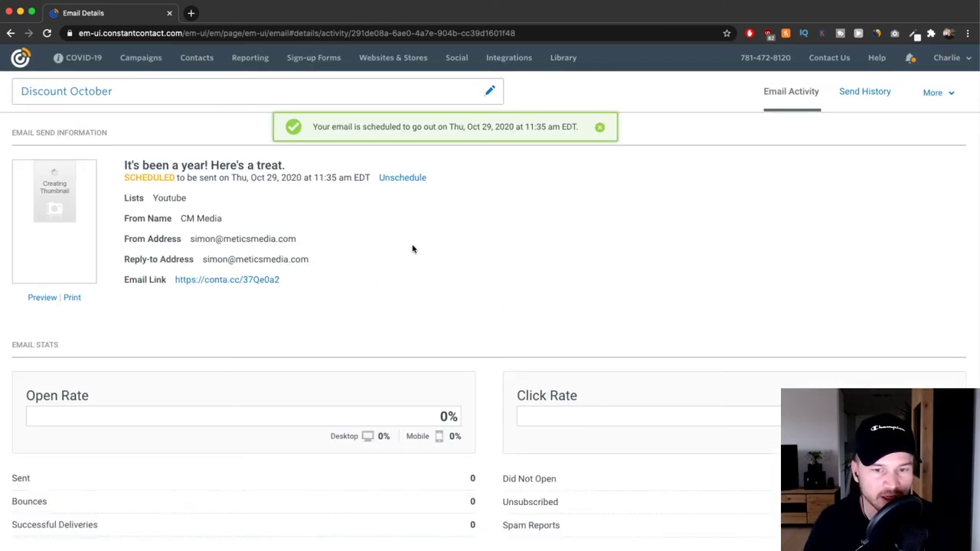
Examine the scheduled email's send information and its open, click and delivery statistics.
scroll(433, 259, down, 1)
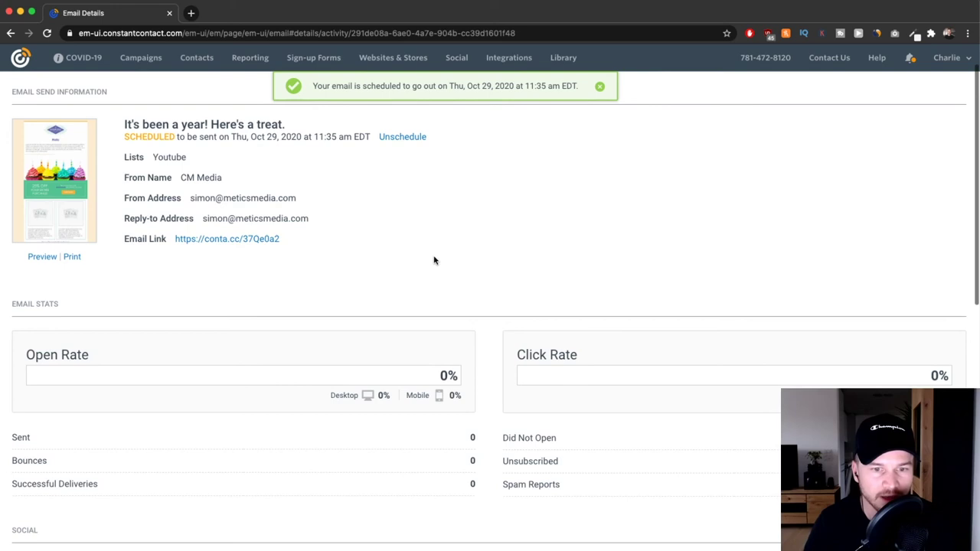
scroll(434, 259, up, 1)
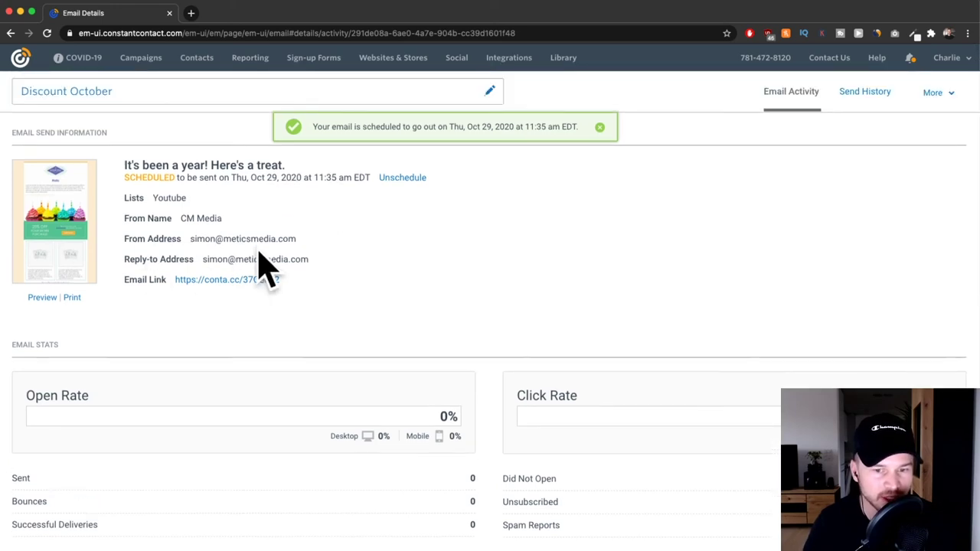
scroll(544, 236, down, 4)
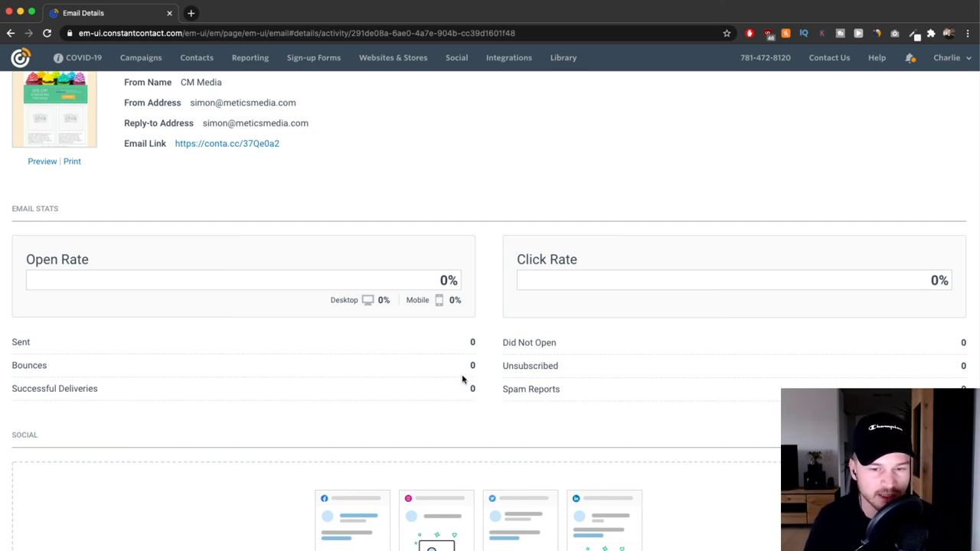
scroll(519, 285, up, 2)
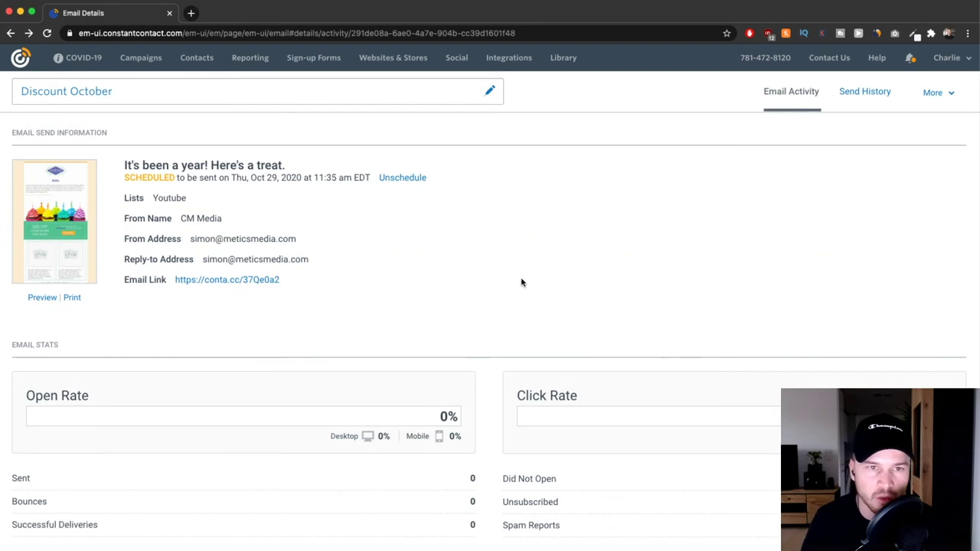